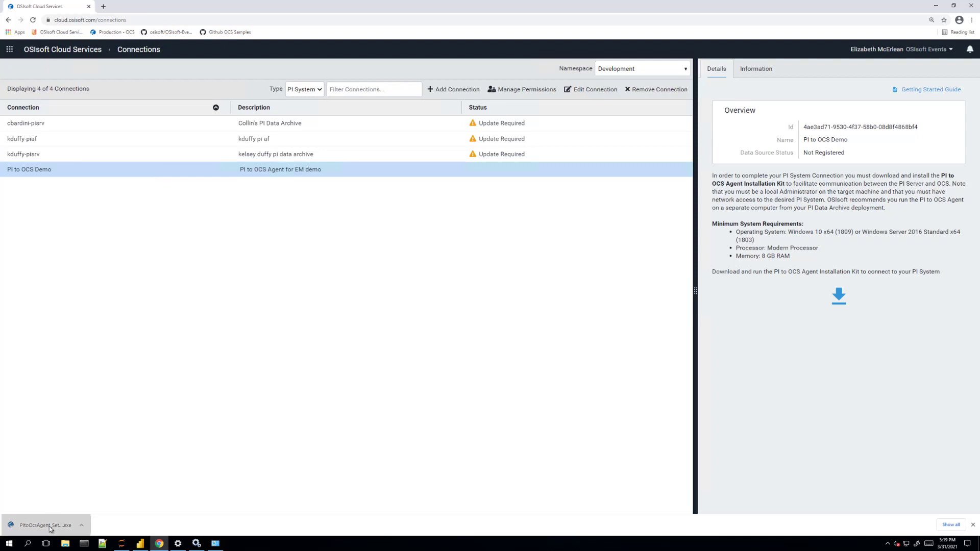
Launch the PI to OCS Agent installer and sign in with company alias 'osisoft-events'
{"action": "left_click", "coordinate": [51, 526]}
{"action": "left_click", "coordinate": [522, 278]}
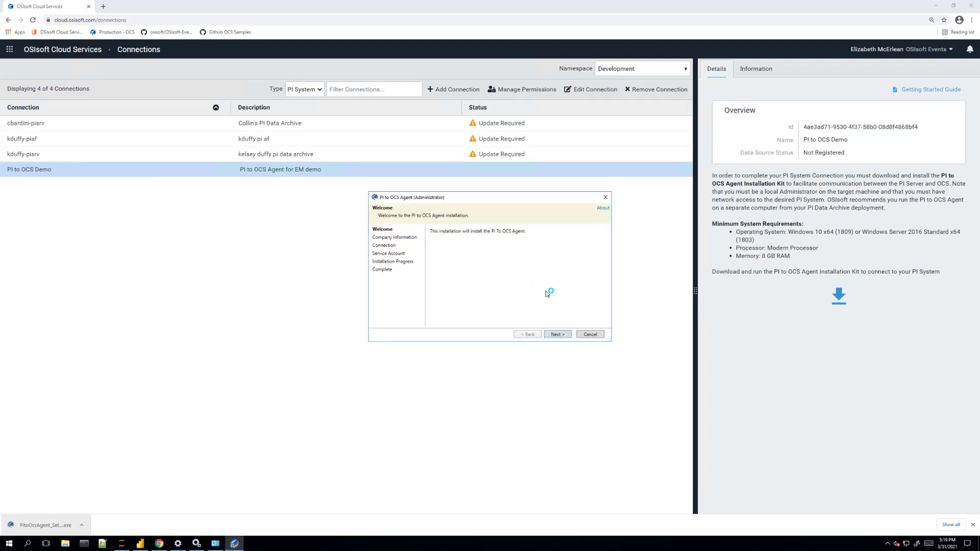
{"action": "left_click", "coordinate": [565, 336]}
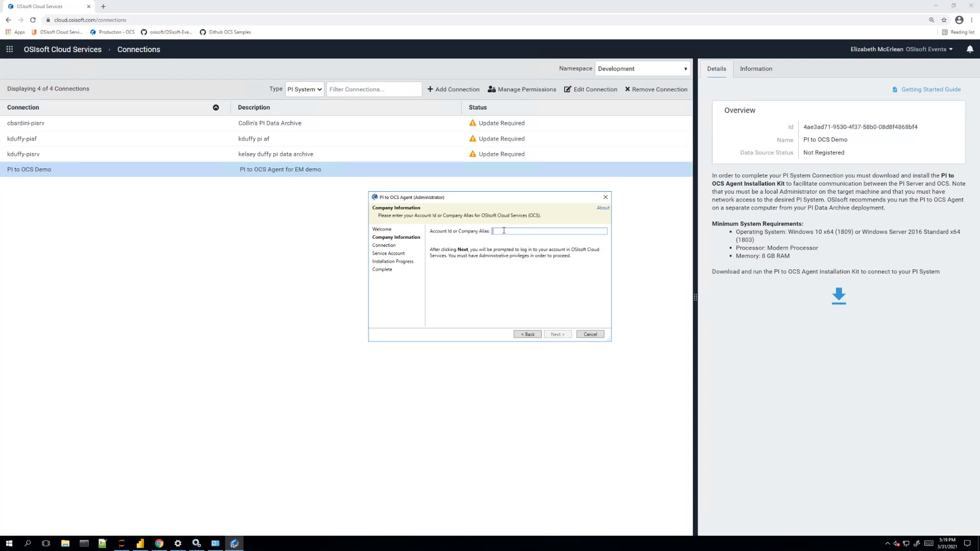
{"action": "type", "text": "osisoft-events"}
{"action": "key", "text": "Return"}
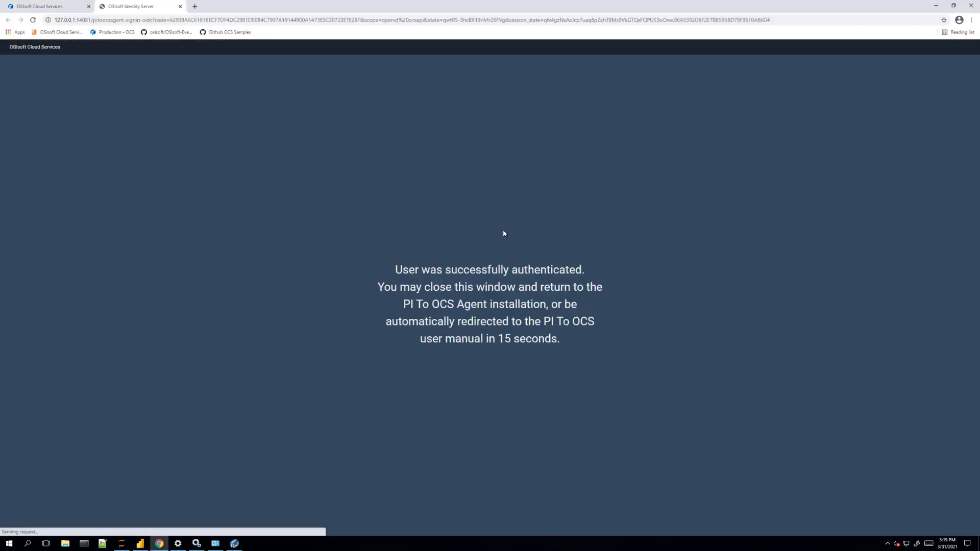
{"action": "left_click", "coordinate": [38, 8]}
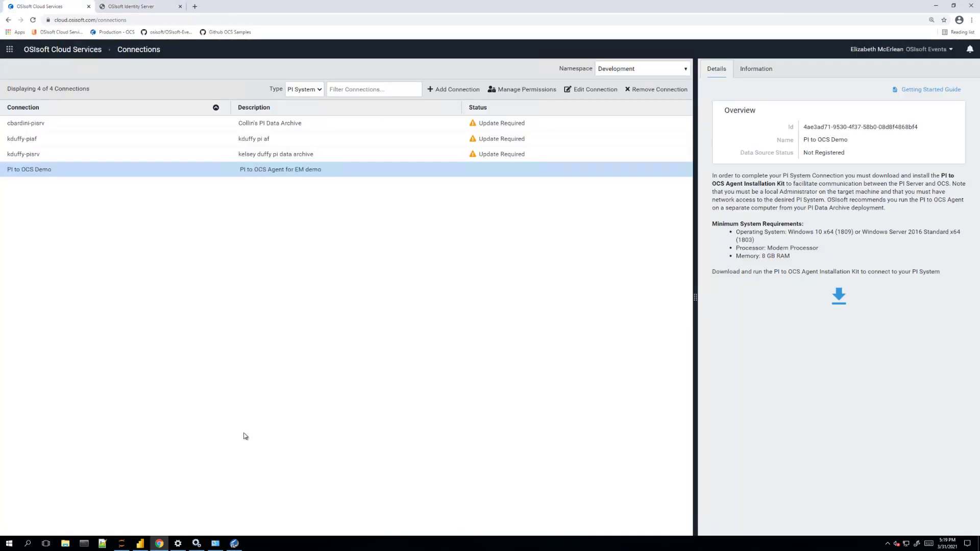
{"action": "left_click", "coordinate": [236, 544]}
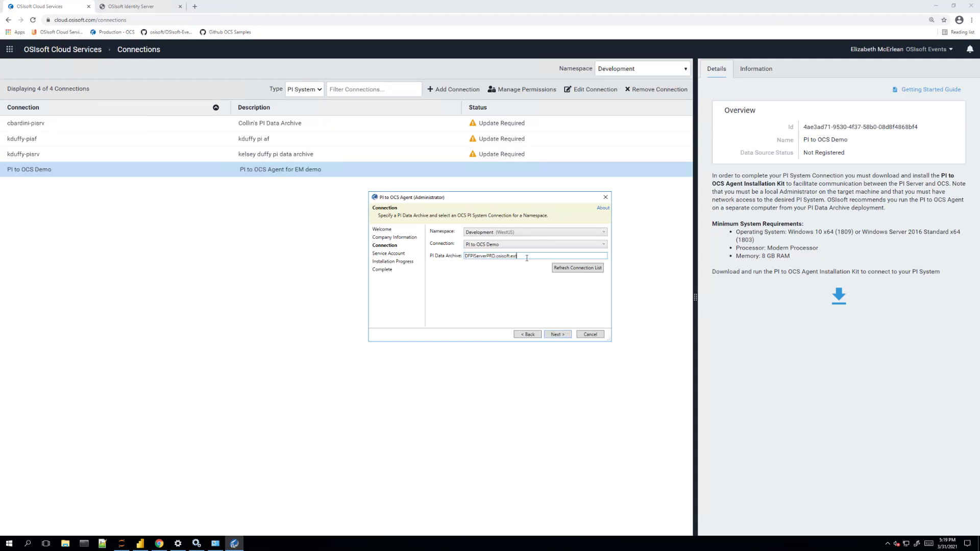
Run the agent under a specific service account, install it, and close the finished installer
{"action": "left_click", "coordinate": [561, 334]}
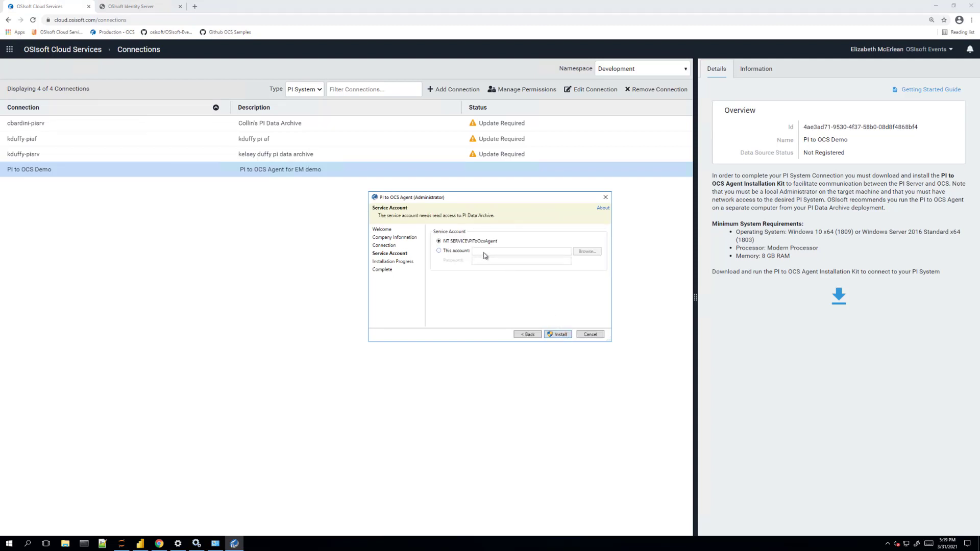
{"action": "left_click", "coordinate": [485, 251]}
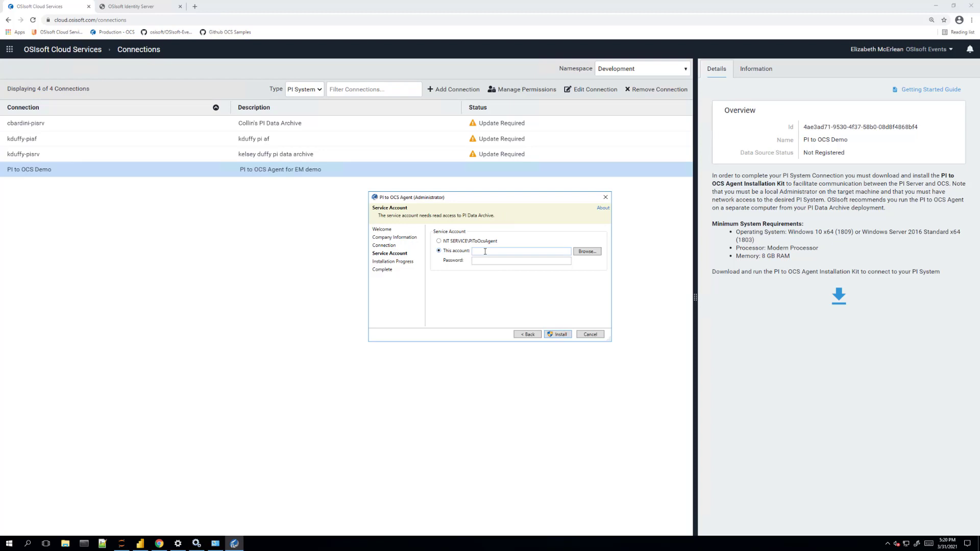
{"action": "left_click", "coordinate": [485, 251]}
{"action": "key", "text": "Return"}
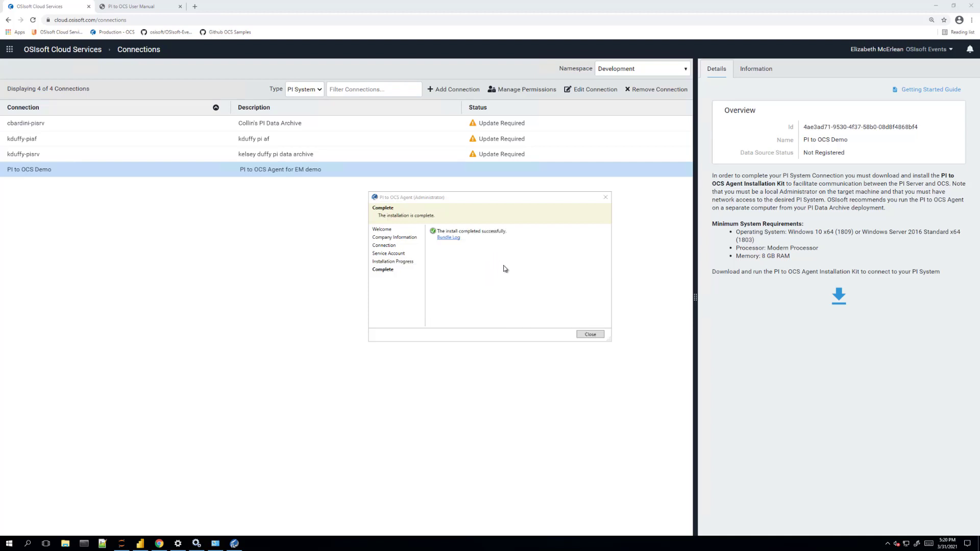
{"action": "left_click", "coordinate": [587, 335]}
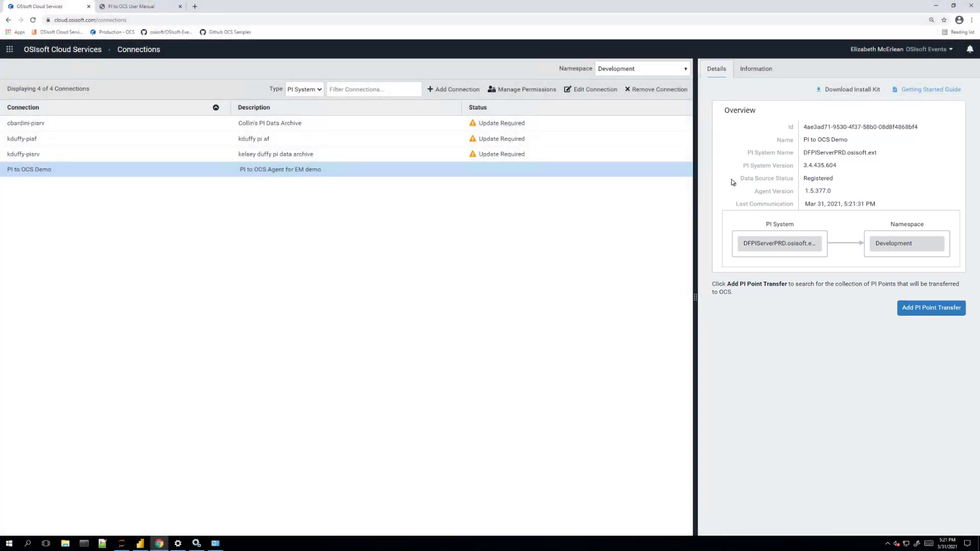
Confirm the PI to OCS Demo data source reads Registered and open Add PI Point Transfer
{"action": "left_click_drag", "start_coordinate": [731, 179], "coordinate": [840, 177]}
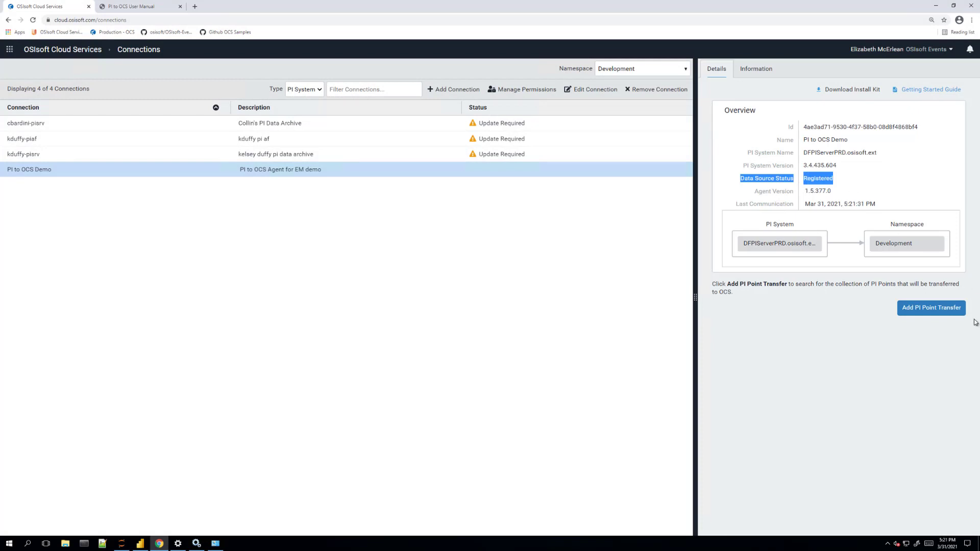
{"action": "left_click", "coordinate": [949, 312]}
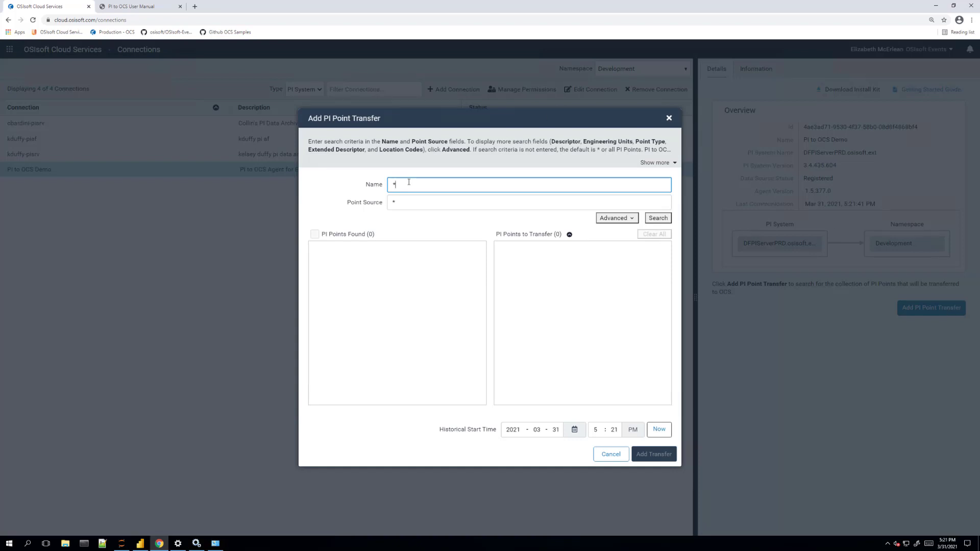
Search for Ge01 points, filtered by the advanced Point Type option to Float32
{"action": "type", "text": "Ge01"}
{"action": "key", "text": "Return"}
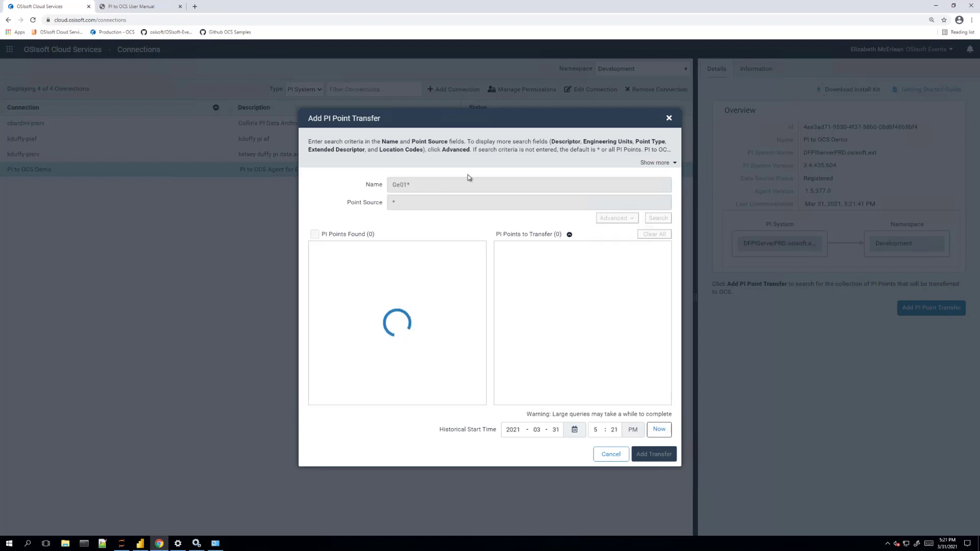
{"action": "left_click", "coordinate": [616, 218]}
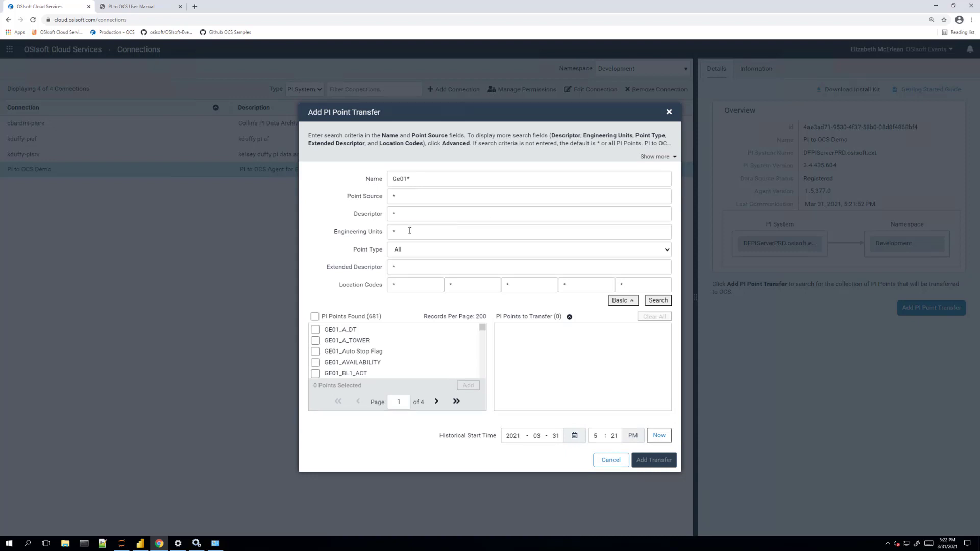
{"action": "left_click", "coordinate": [414, 251]}
{"action": "left_click", "coordinate": [407, 274]}
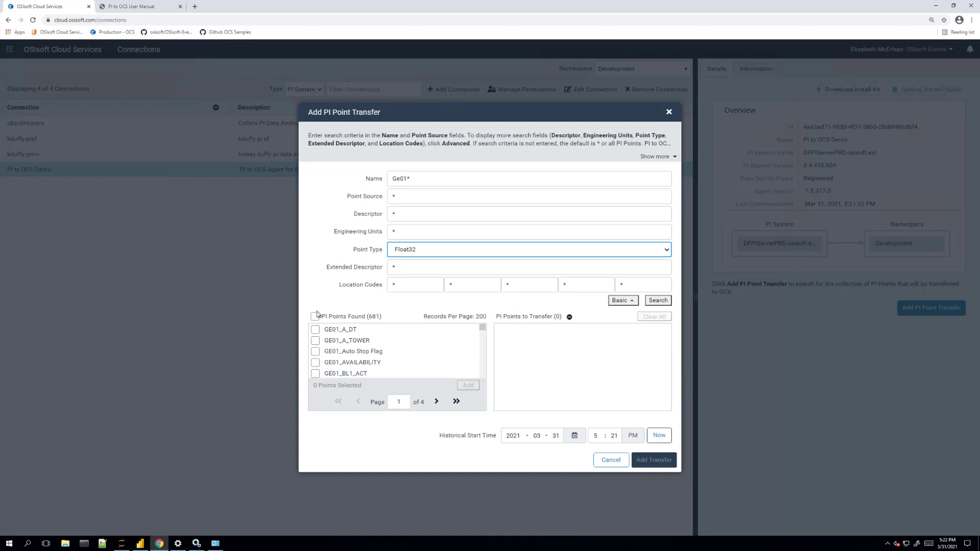
{"action": "left_click", "coordinate": [658, 300]}
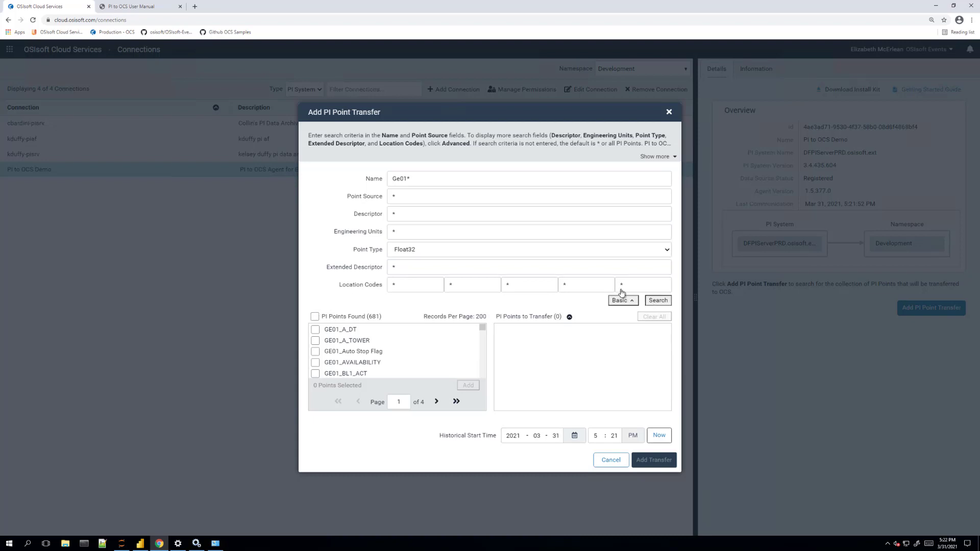
Add all 94 found points, set history start to March 30, 2021, and create the transfer
{"action": "left_click", "coordinate": [314, 317]}
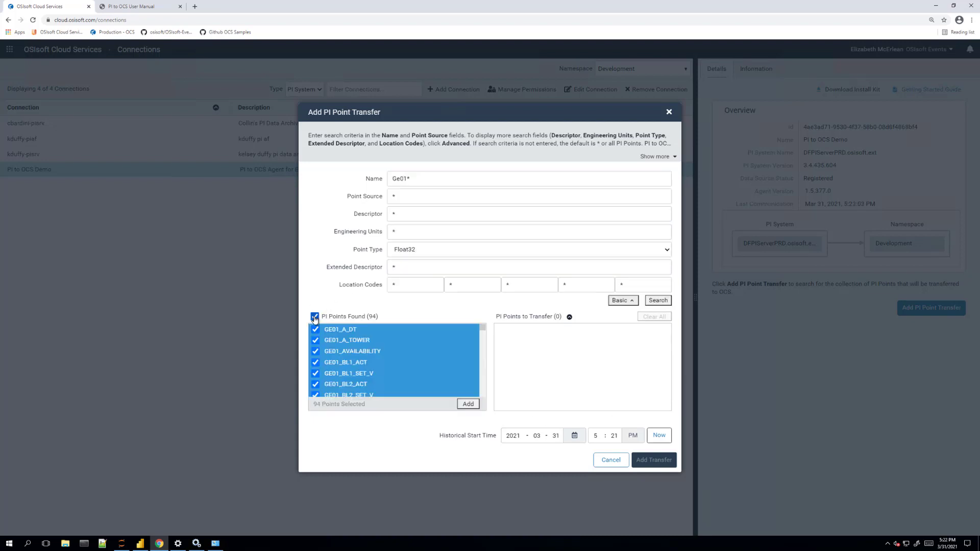
{"action": "left_click", "coordinate": [468, 404]}
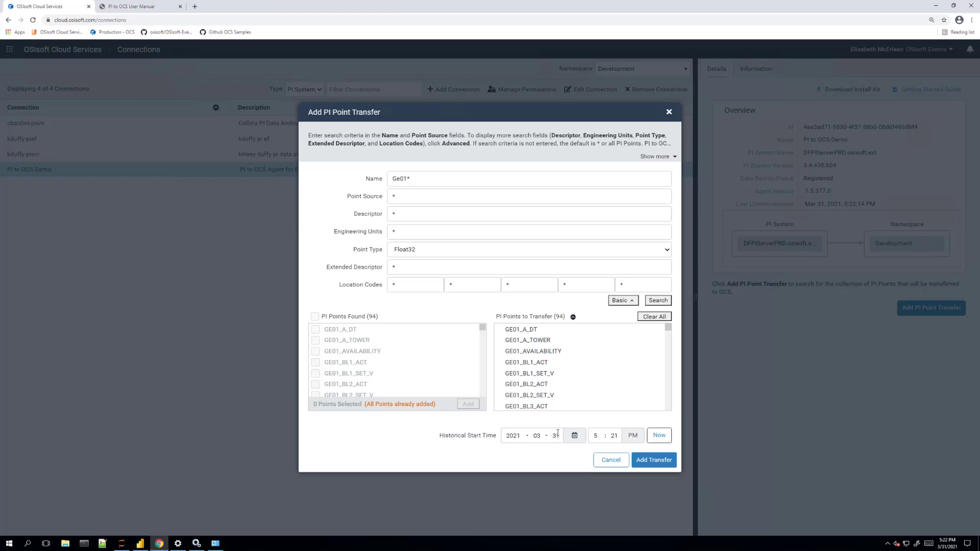
{"action": "type", "text": "0"}
{"action": "left_click", "coordinate": [664, 464]}
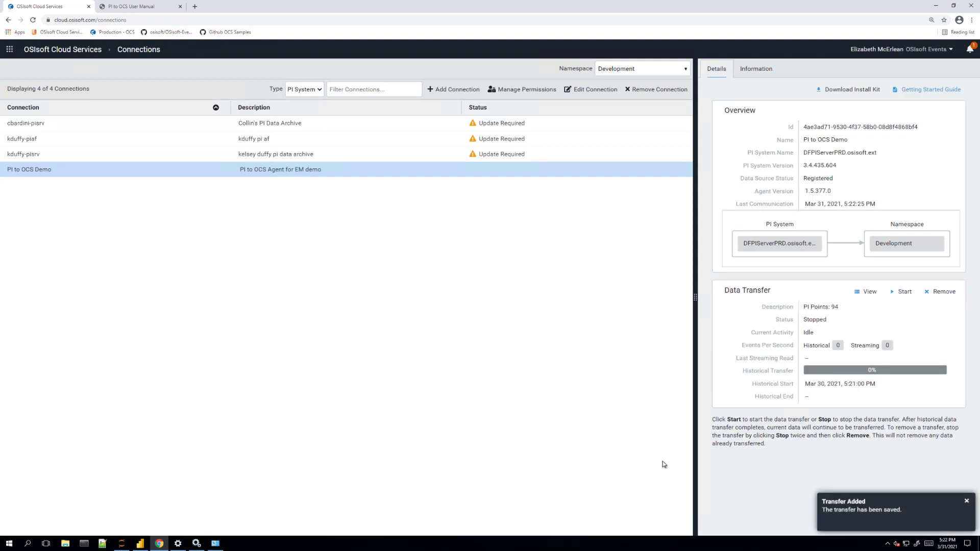
Start the 94-point transfer, confirm it, and check its historical and streaming activity
{"action": "left_click", "coordinate": [901, 291]}
{"action": "left_click", "coordinate": [561, 314]}
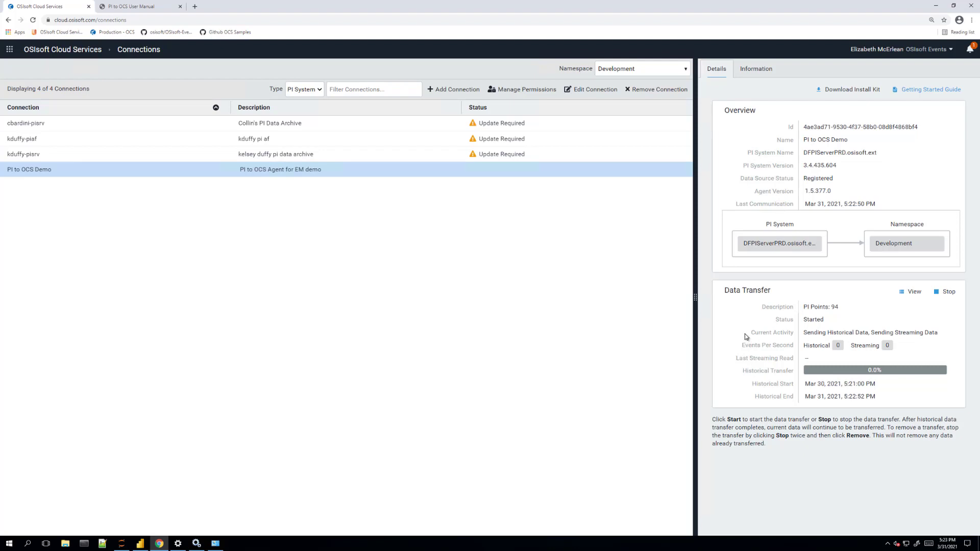
{"action": "left_click_drag", "start_coordinate": [748, 337], "coordinate": [947, 332]}
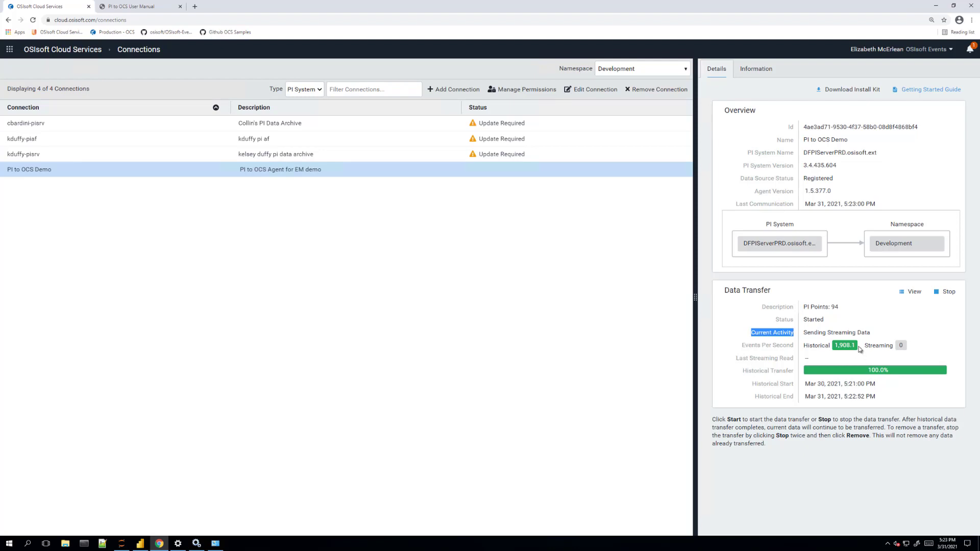
In Trend, search streams for ge01*, add GE01_A_TOWER | Value, and show the last 2 days
{"action": "left_click", "coordinate": [9, 49]}
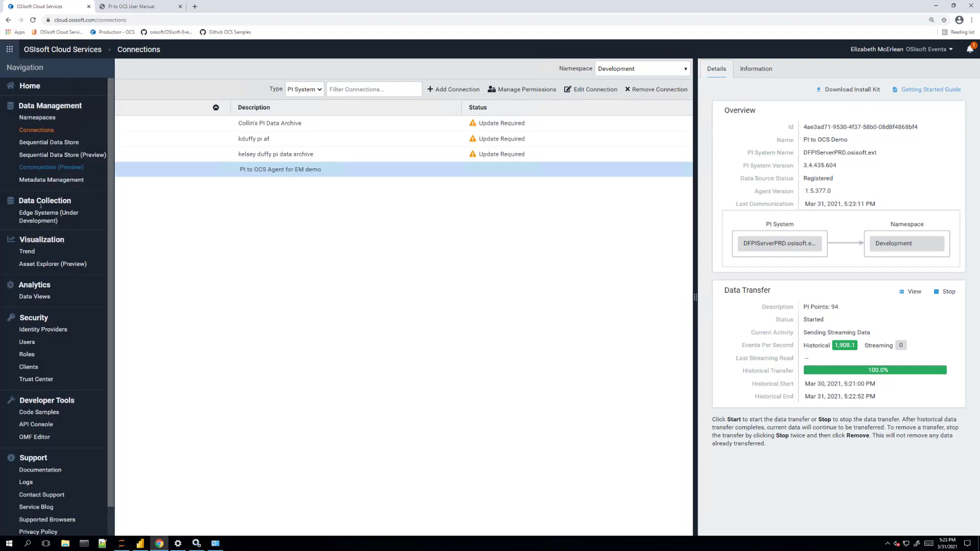
{"action": "left_click", "coordinate": [30, 251]}
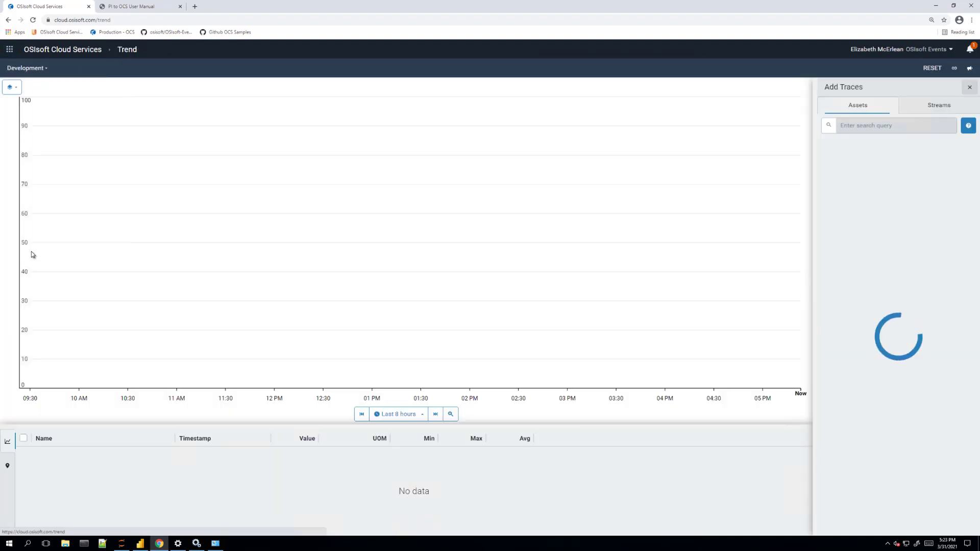
{"action": "left_click", "coordinate": [934, 107]}
{"action": "left_click", "coordinate": [912, 123]}
{"action": "type", "text": "ge01*"}
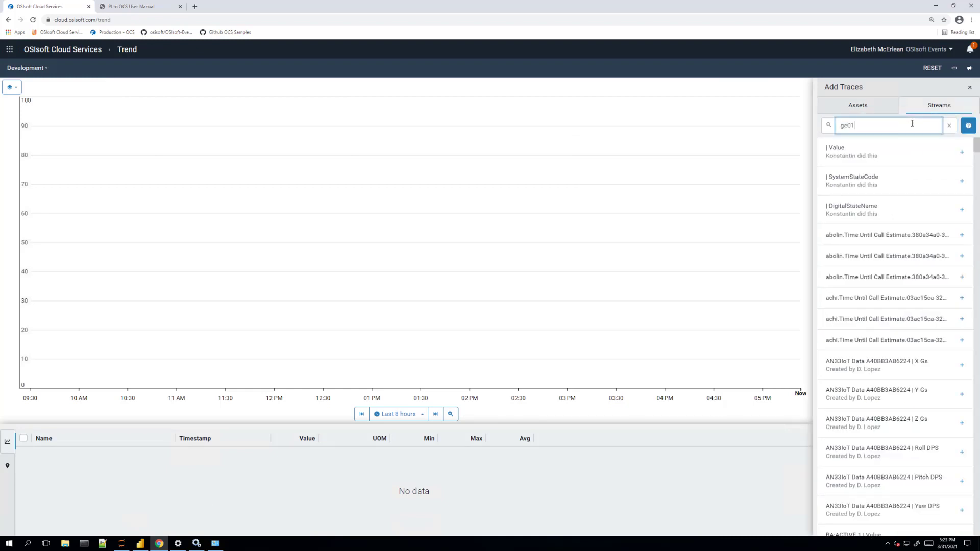
{"action": "key", "text": "Return"}
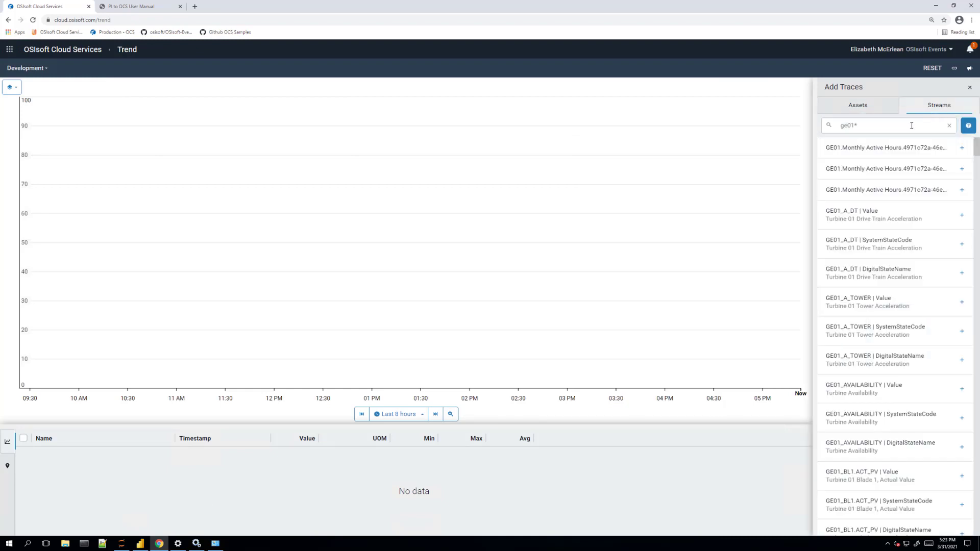
{"action": "left_click", "coordinate": [962, 302]}
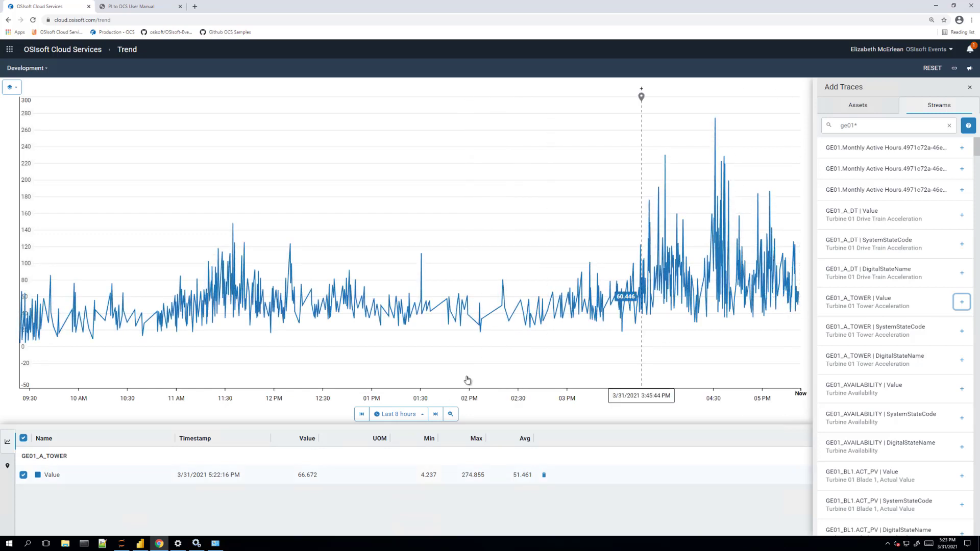
{"action": "left_click", "coordinate": [399, 418]}
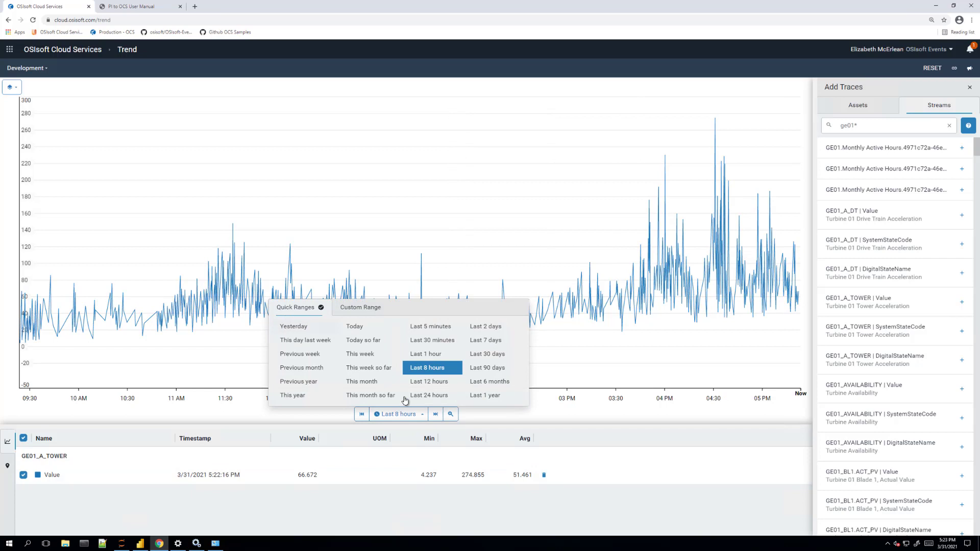
{"action": "left_click", "coordinate": [492, 327]}
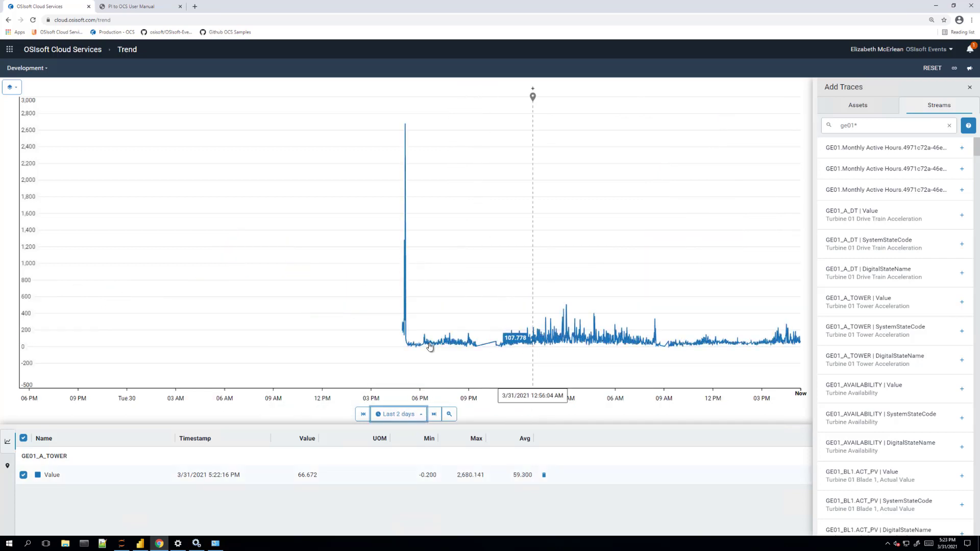